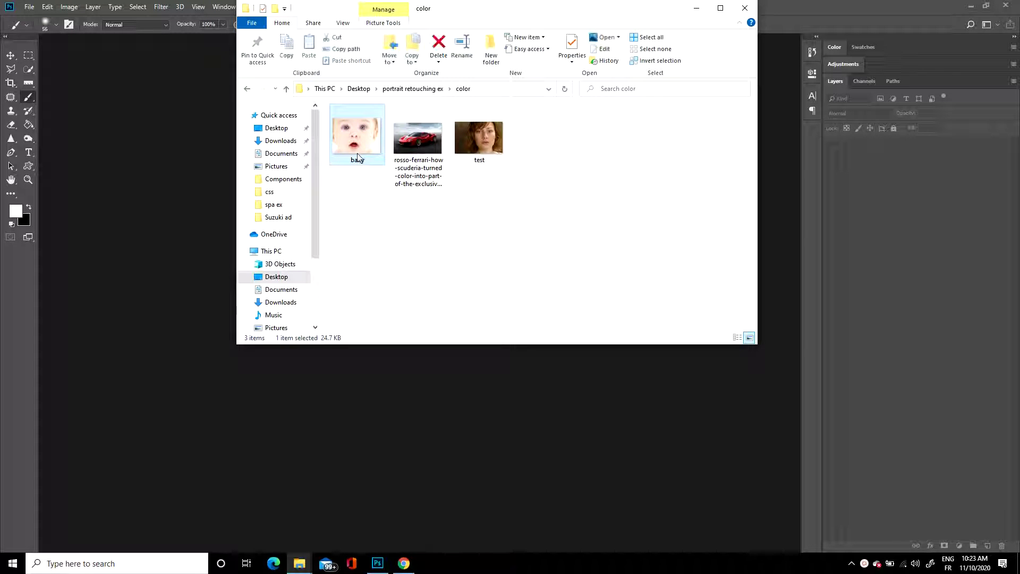
# Step: Drag baby.jpg from the color folder in File Explorer into Photoshop to open it
pyautogui.moveTo(358, 156); pyautogui.dragTo(188, 219)
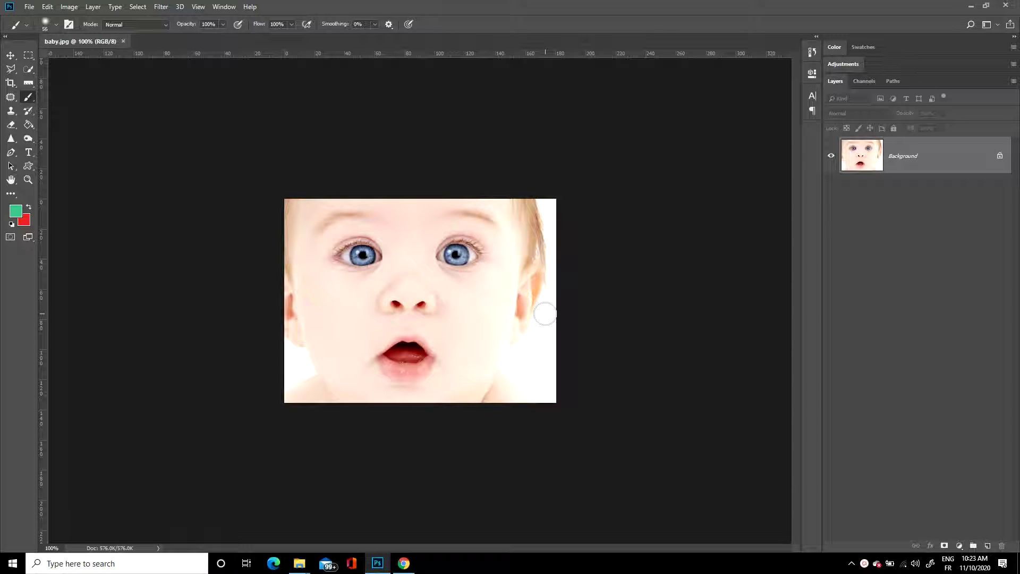
# Step: Zoom to 200% and brush over both blue irises with an adjusted Quick Selection brush
pyautogui.hotkey('ctrl', '+')
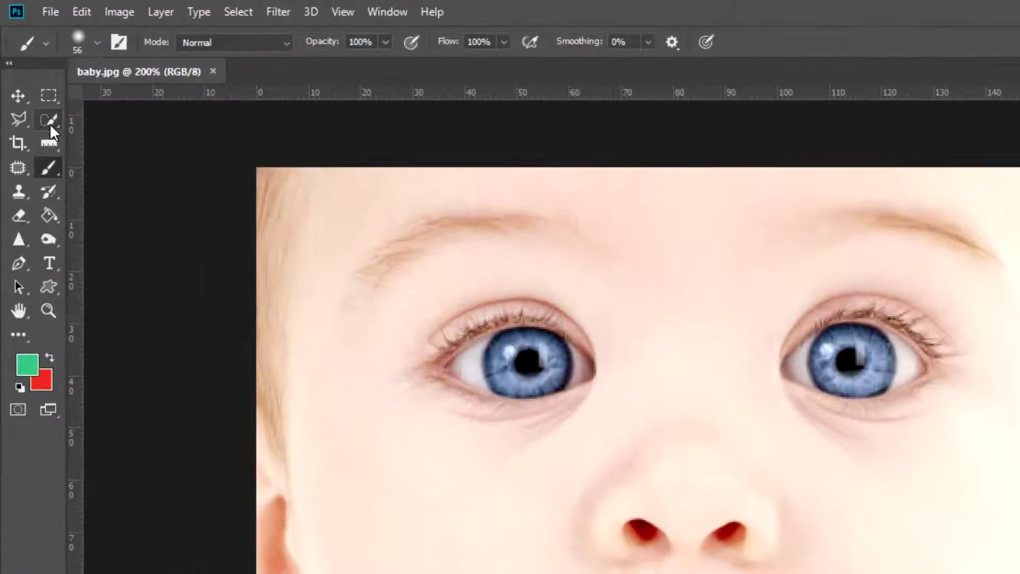
pyautogui.click(28, 69)
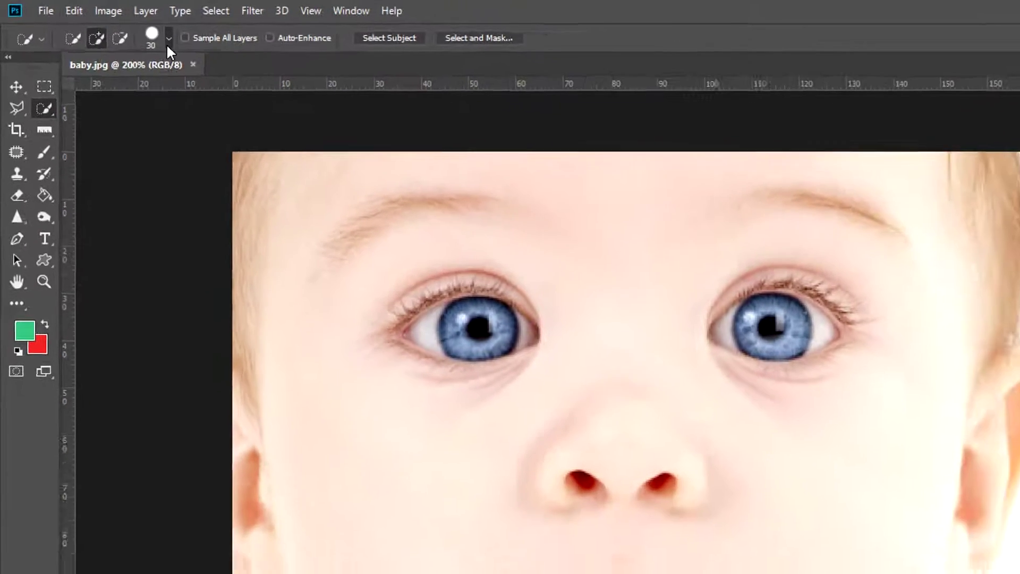
pyautogui.click(155, 40)
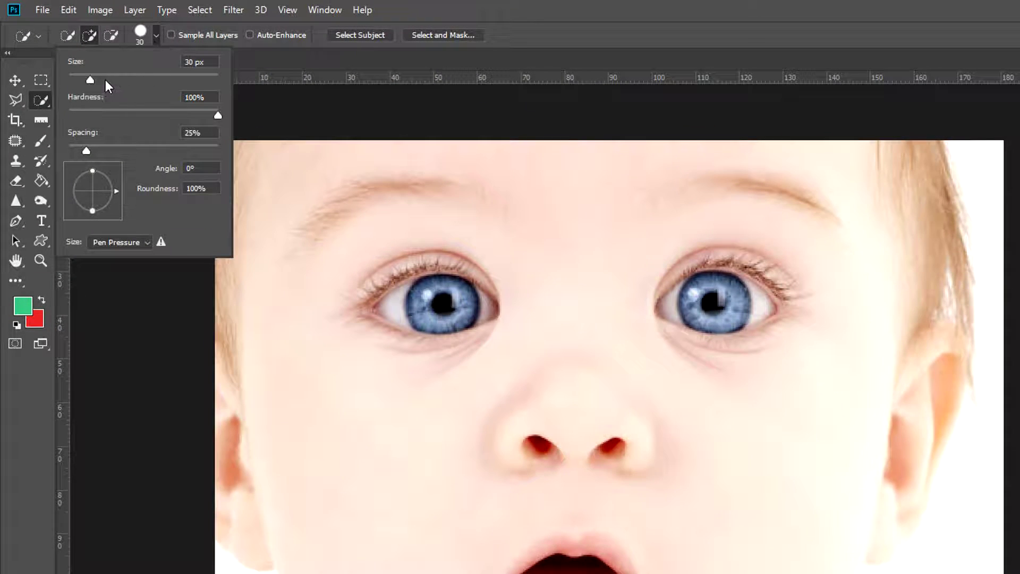
pyautogui.moveTo(195, 62); pyautogui.dragTo(178, 53)
pyautogui.click(208, 61)
pyautogui.moveTo(210, 97); pyautogui.dragTo(177, 91)
pyautogui.click(211, 97)
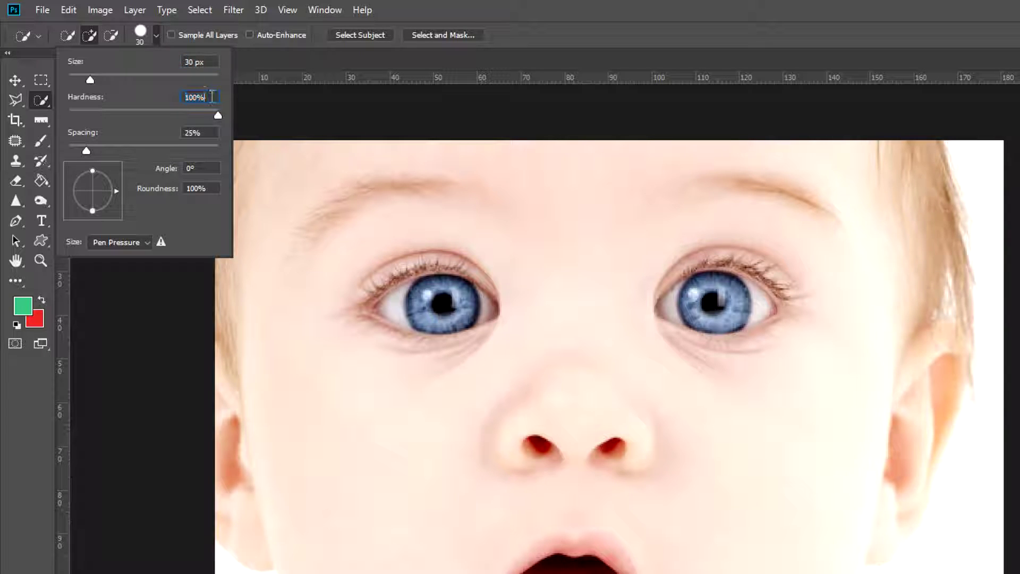
pyautogui.click(545, 27)
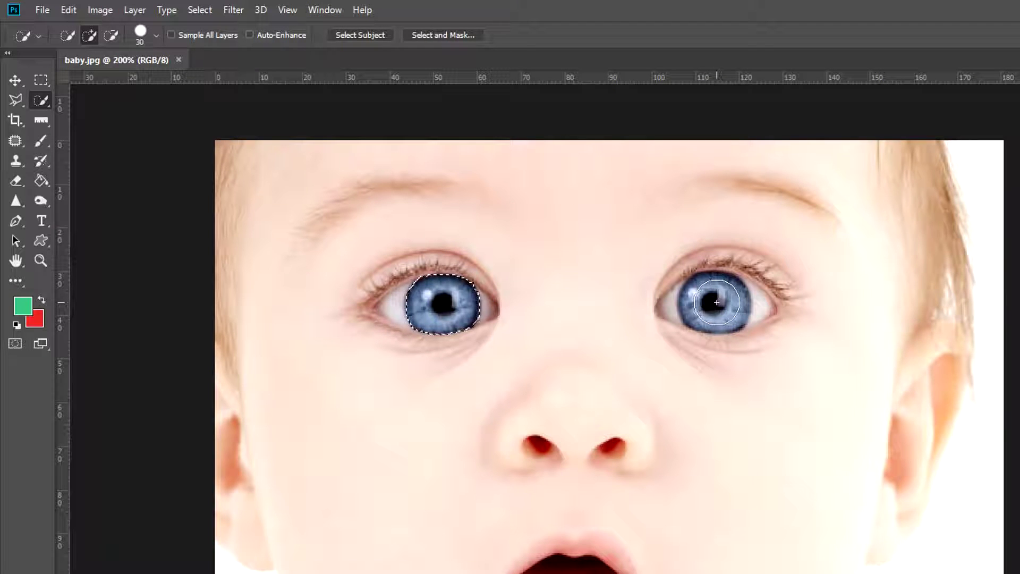
pyautogui.click(715, 301)
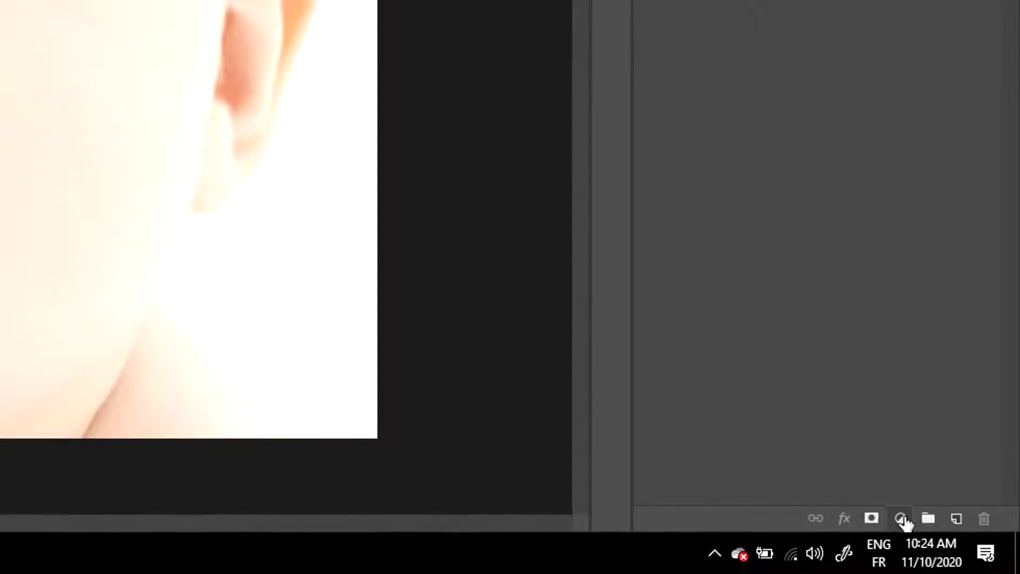
# Step: Add a dark green Solid Color fill layer, Color Fill 1, masked to the selected irises
pyautogui.click(901, 518)
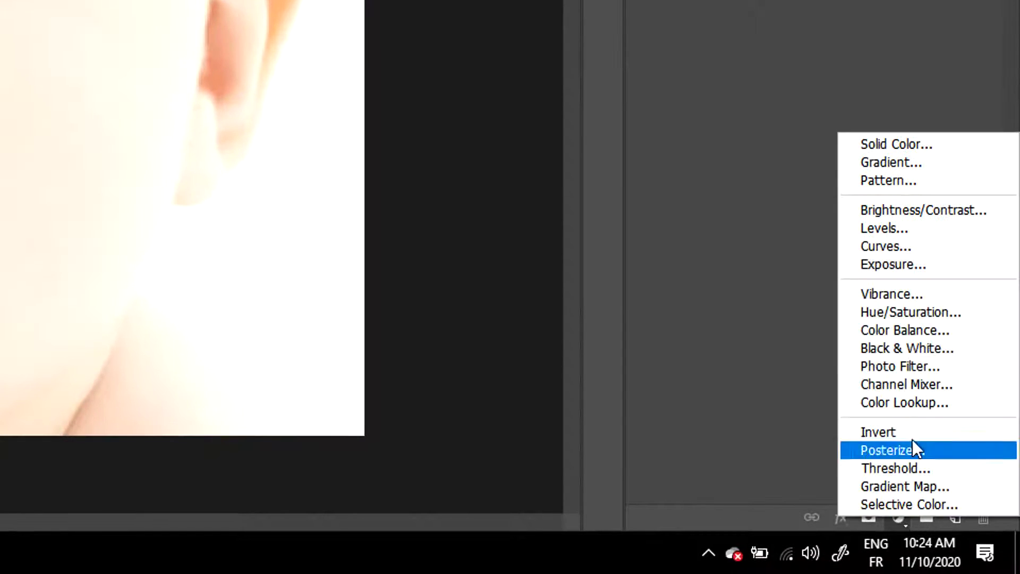
pyautogui.click(904, 145)
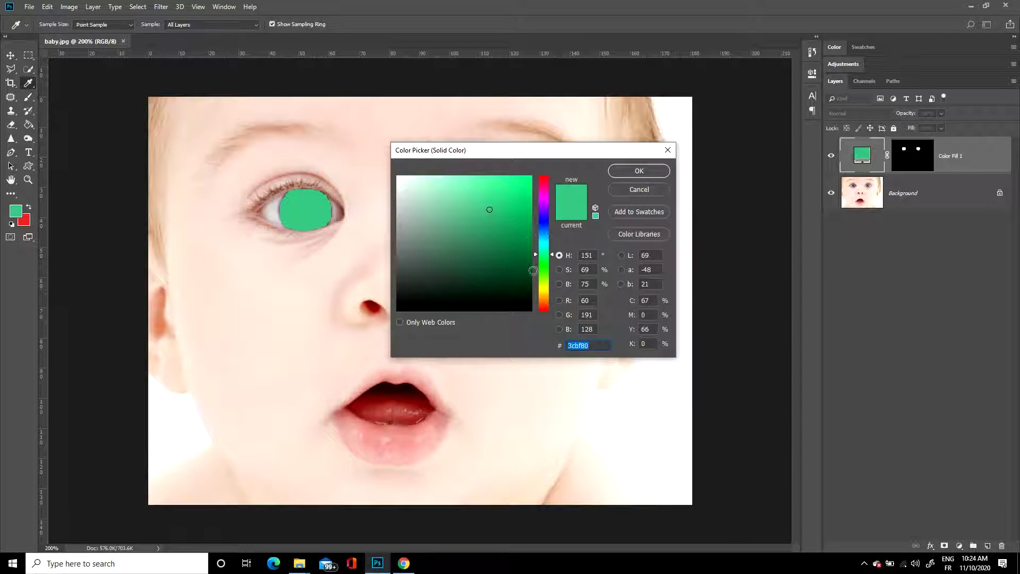
pyautogui.click(489, 271)
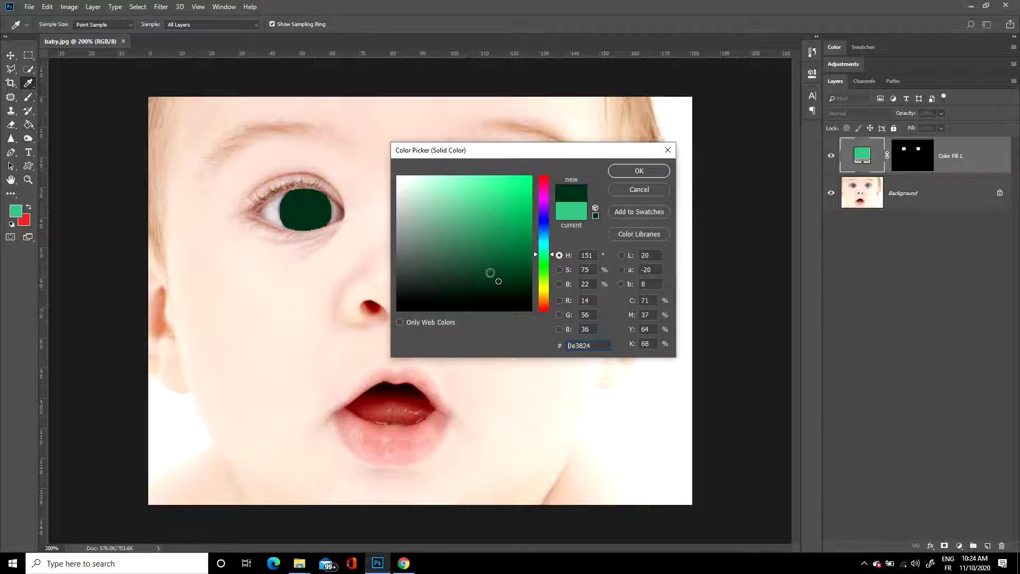
pyautogui.click(490, 279)
pyautogui.click(649, 170)
pyautogui.press('w')
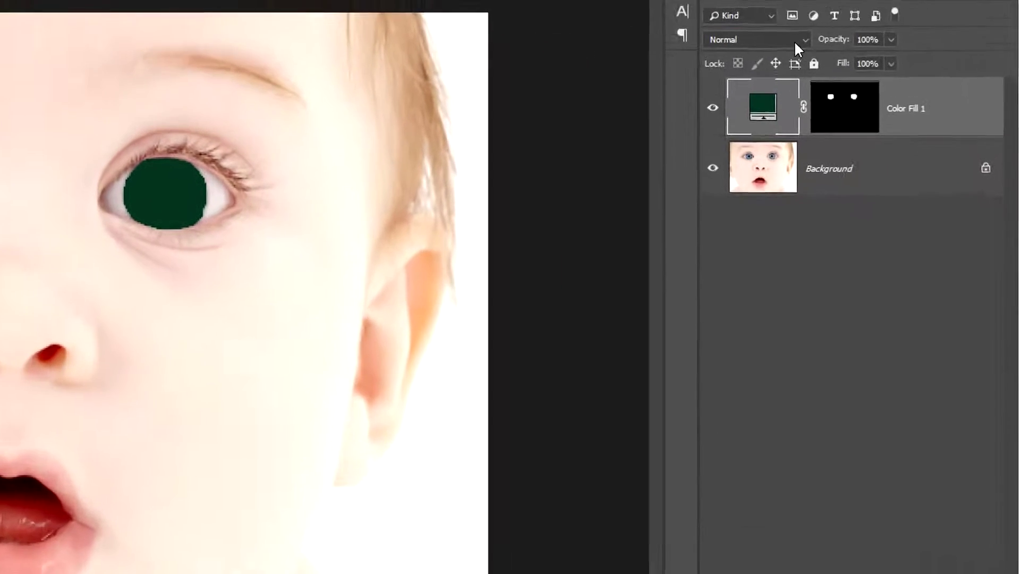
# Step: Set Color Fill 1's blend mode to Color so the irises keep their detail
pyautogui.click(882, 114)
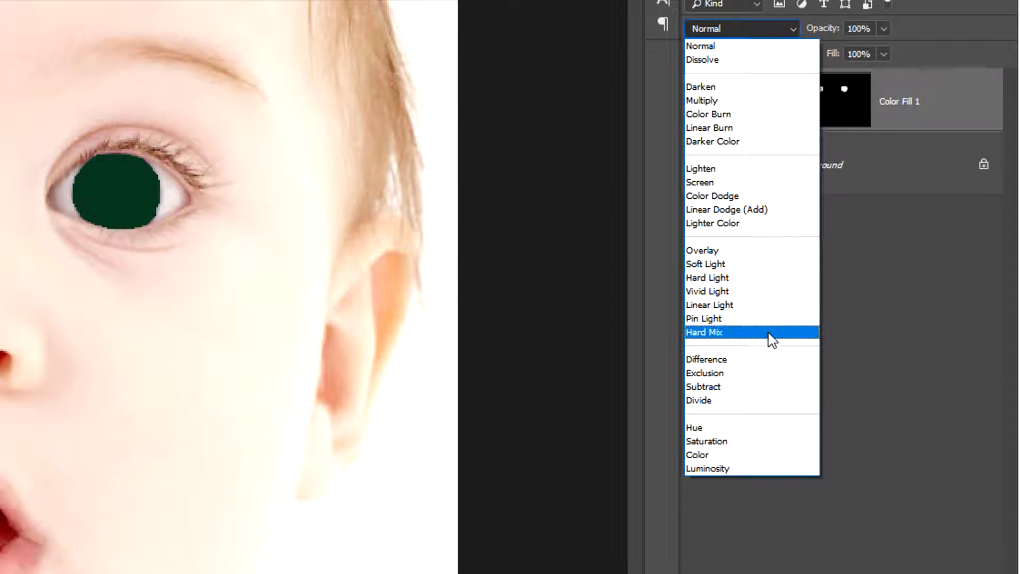
pyautogui.click(773, 456)
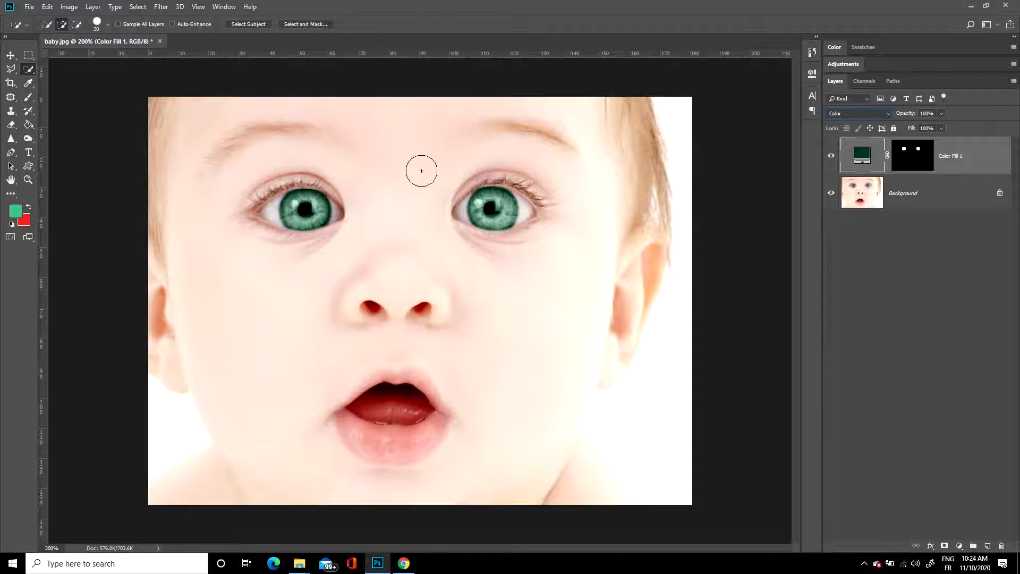
pyautogui.click(28, 99)
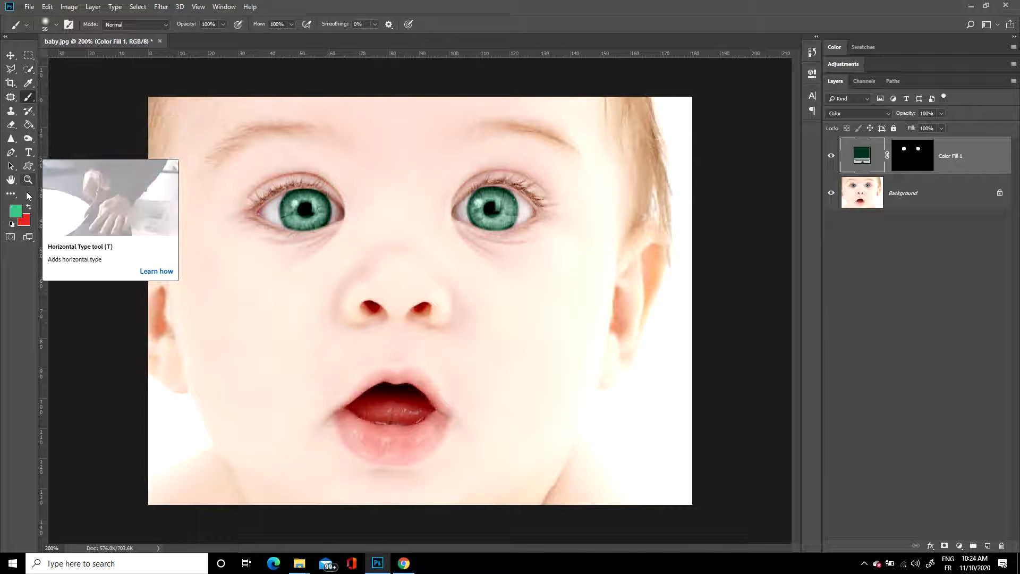
# Step: Reset the colours to black and white and target Color Fill 1's layer mask
pyautogui.click(11, 225)
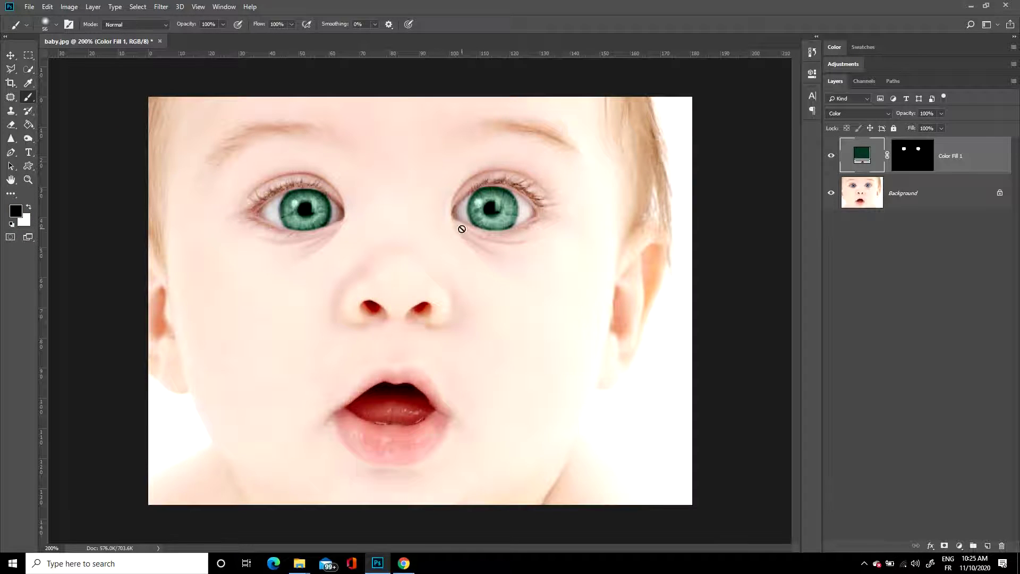
pyautogui.click(925, 154)
pyautogui.press('x')
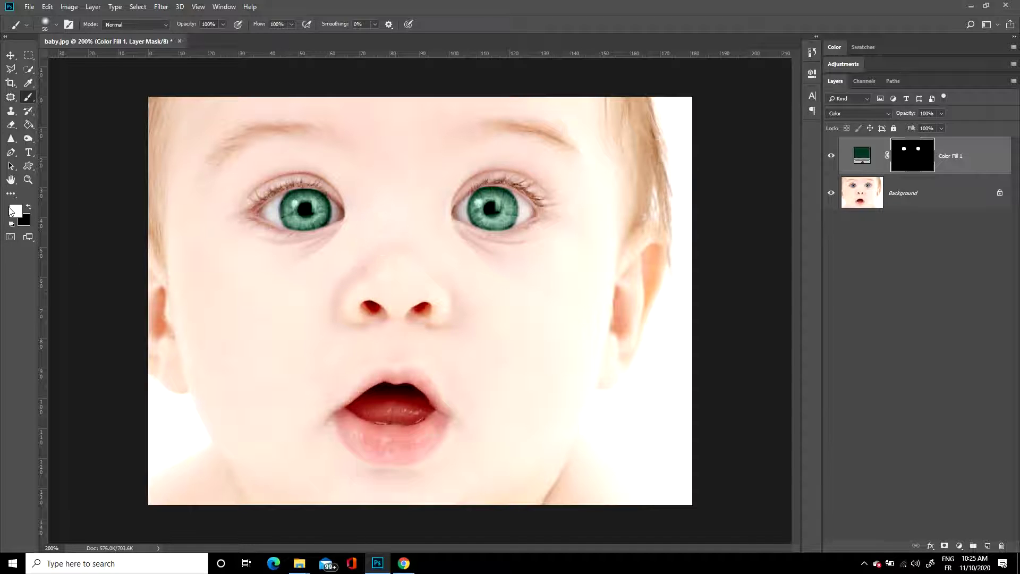
# Step: Set a soft 14 px brush with black to paint the pupils out of the mask
pyautogui.click(56, 25)
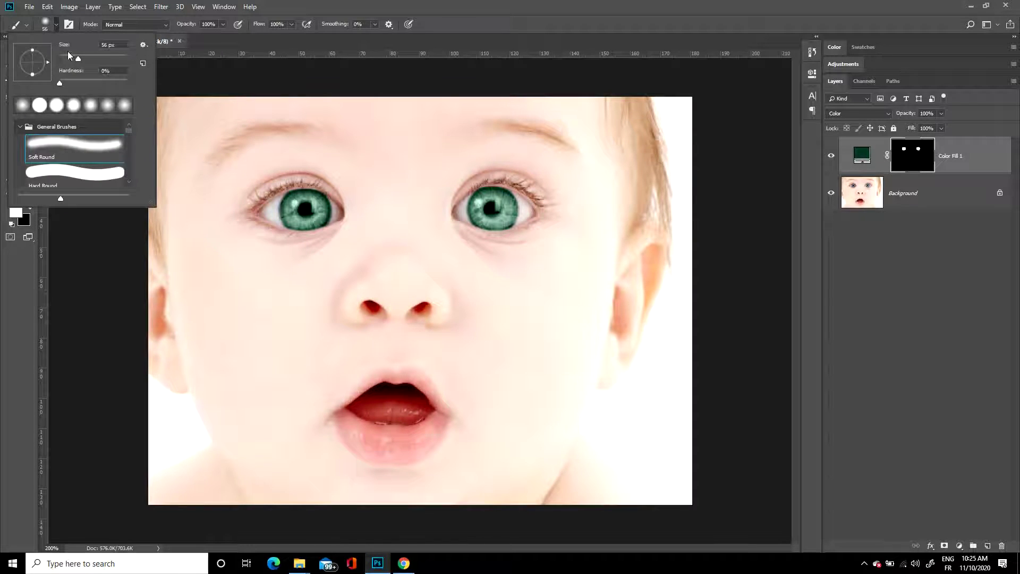
pyautogui.click(78, 60)
pyautogui.moveTo(69, 55); pyautogui.dragTo(70, 56)
pyautogui.moveTo(65, 61); pyautogui.dragTo(64, 61)
pyautogui.press('Return')
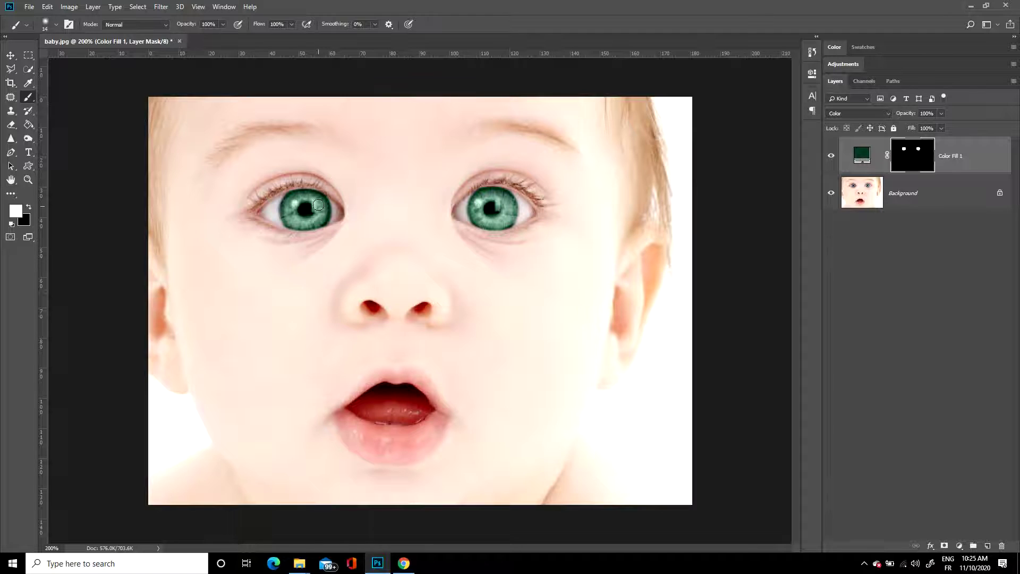
pyautogui.click(30, 205)
# Step: Toggle the Background layer to check the green coverage and zoom in to about 390%
pyautogui.click(831, 193)
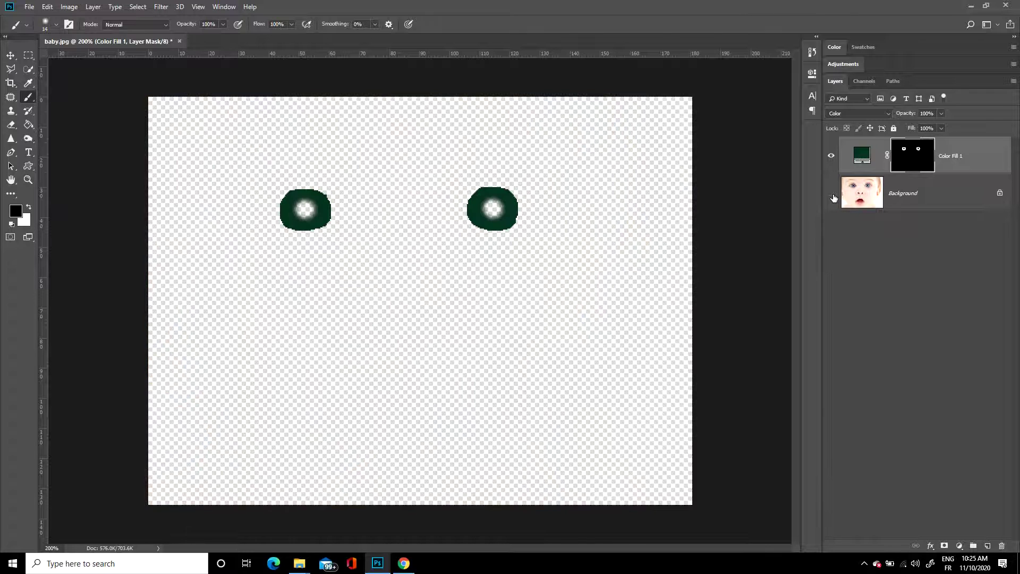
pyautogui.click(831, 194)
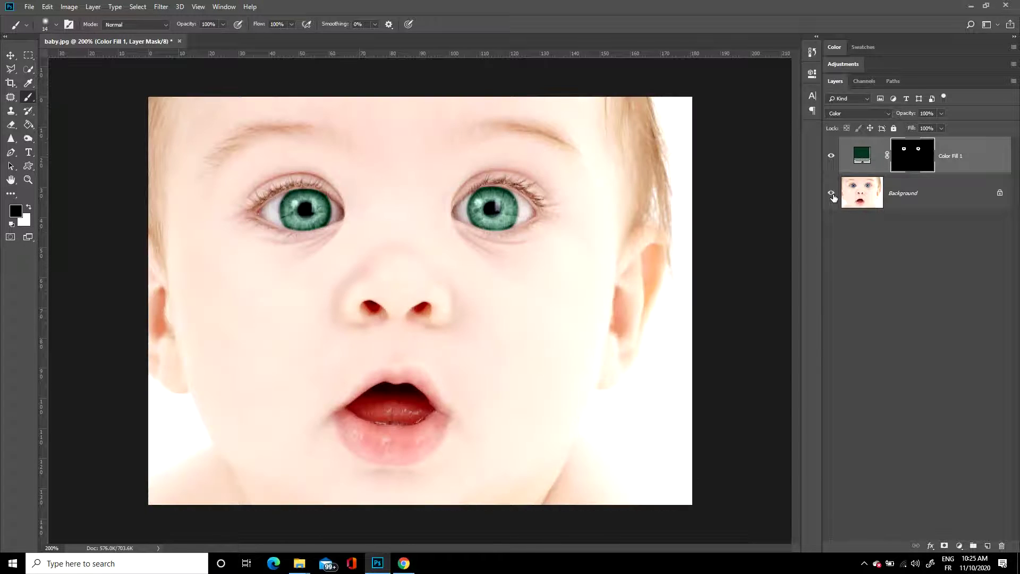
pyautogui.click(831, 194)
pyautogui.click(832, 193)
pyautogui.scroll(2, 508, 199)
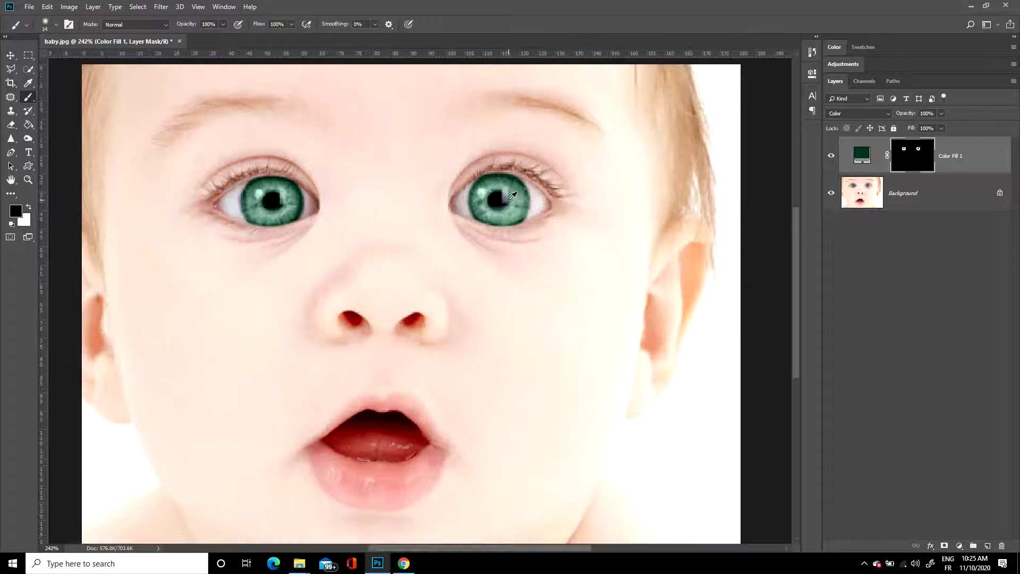
pyautogui.scroll(2, 509, 198)
pyautogui.scroll(1, 511, 198)
pyautogui.scroll(1, 512, 197)
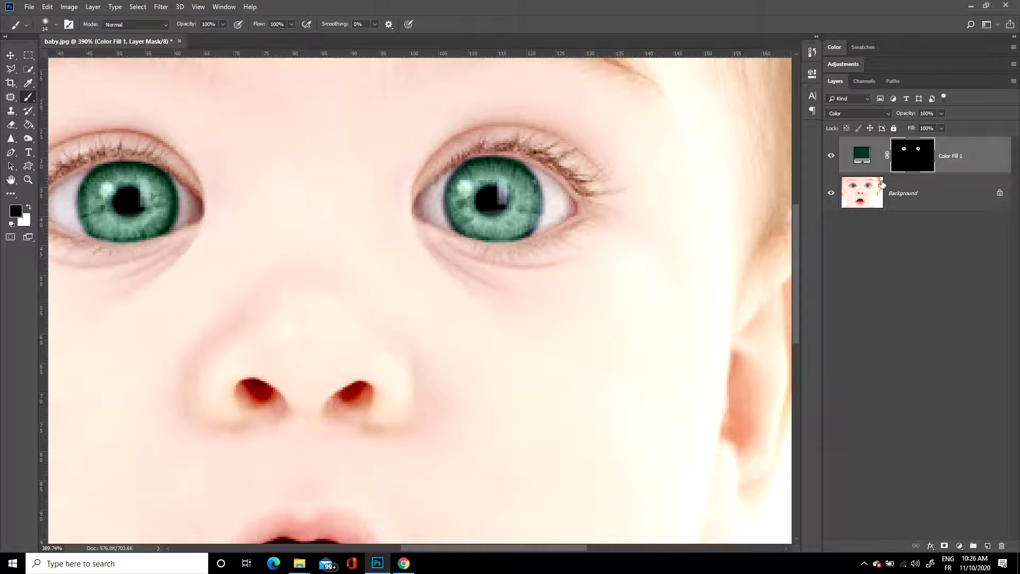
# Step: Touch up the mask in white, hiding the Background to inspect the green iris rings
pyautogui.click(831, 198)
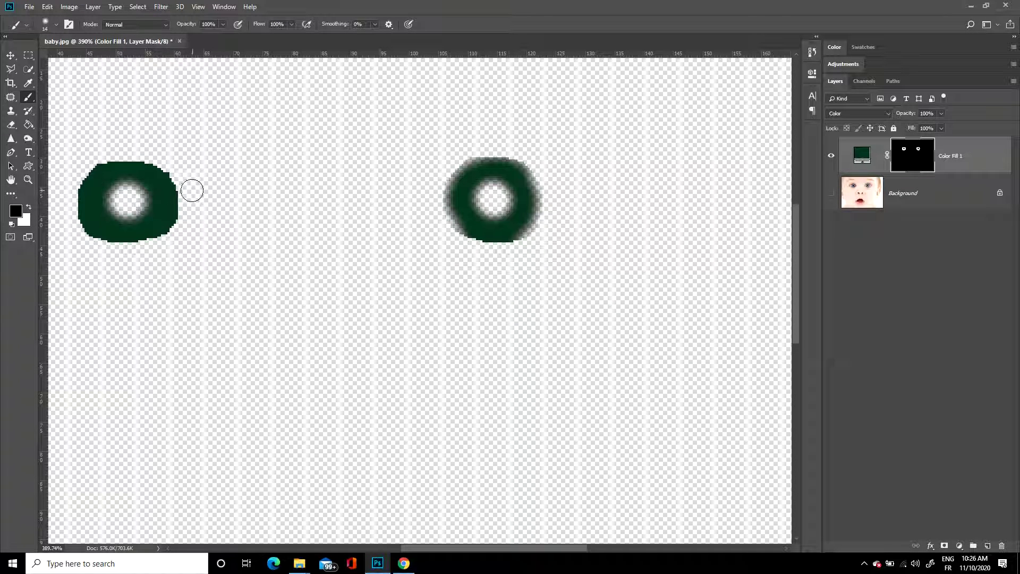
pyautogui.click(832, 196)
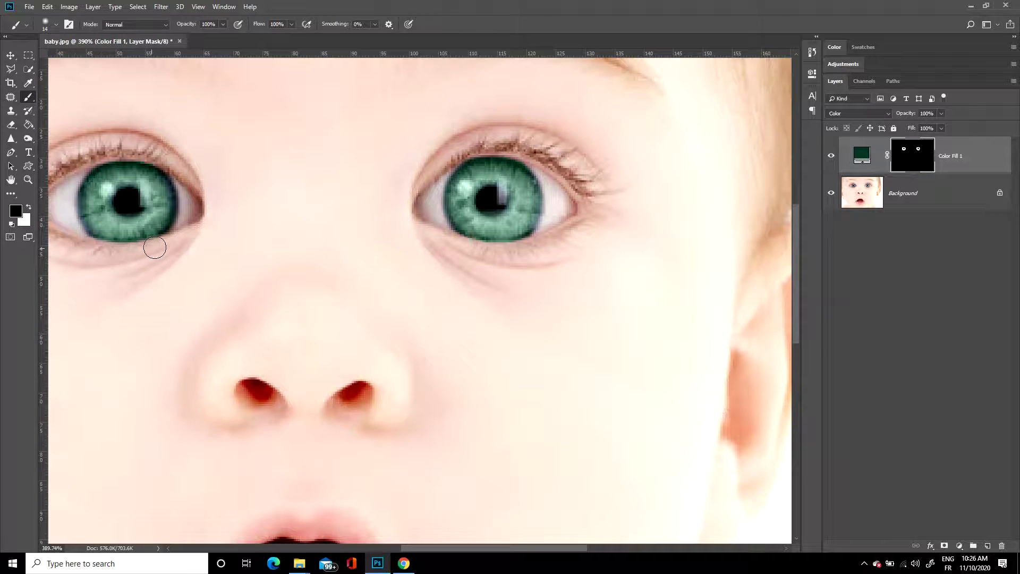
pyautogui.click(30, 206)
pyautogui.click(832, 198)
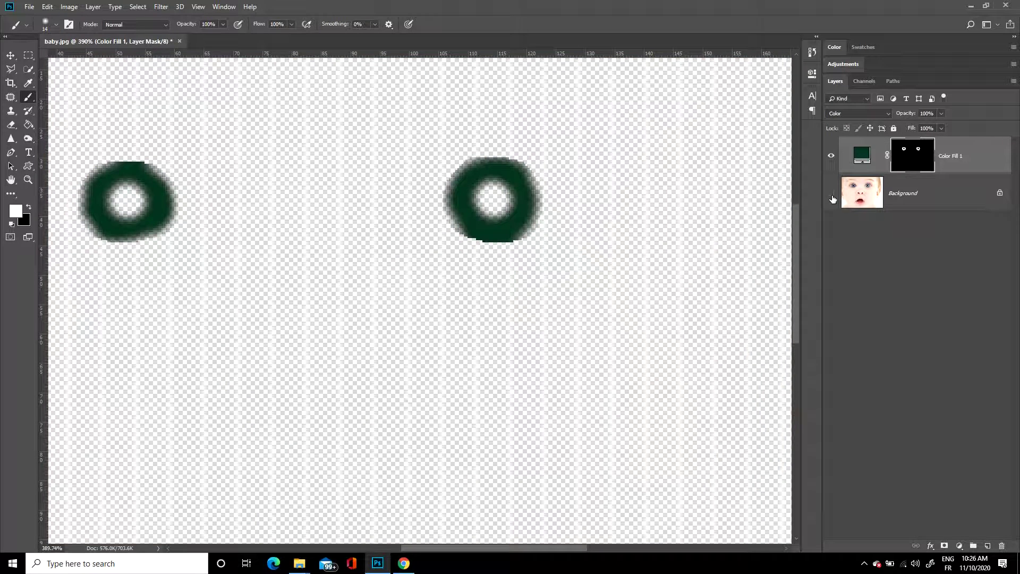
pyautogui.click(832, 197)
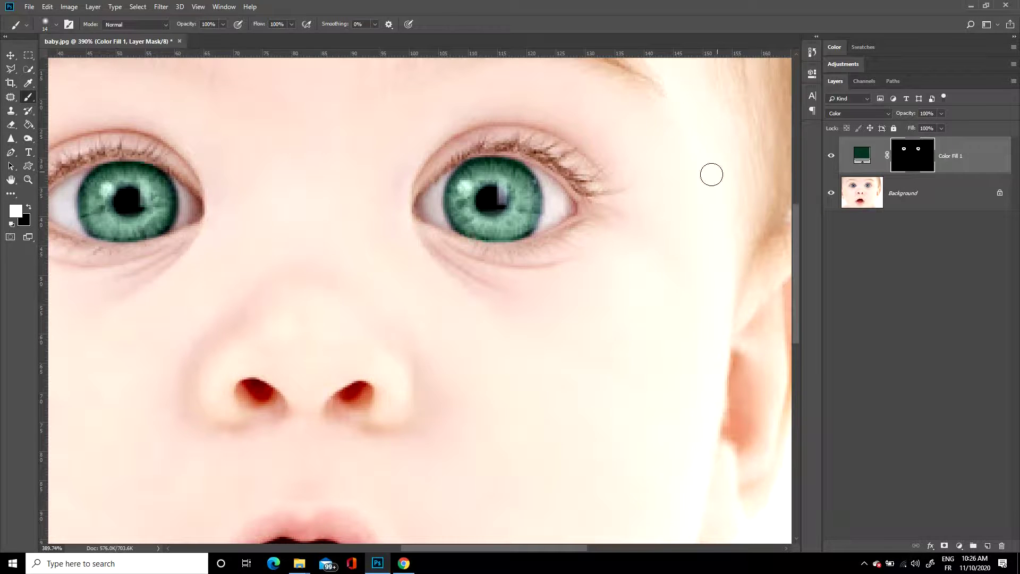
# Step: Change Color Fill 1's colour to a light sage green (b3c7a1)
pyautogui.doubleClick(862, 155)
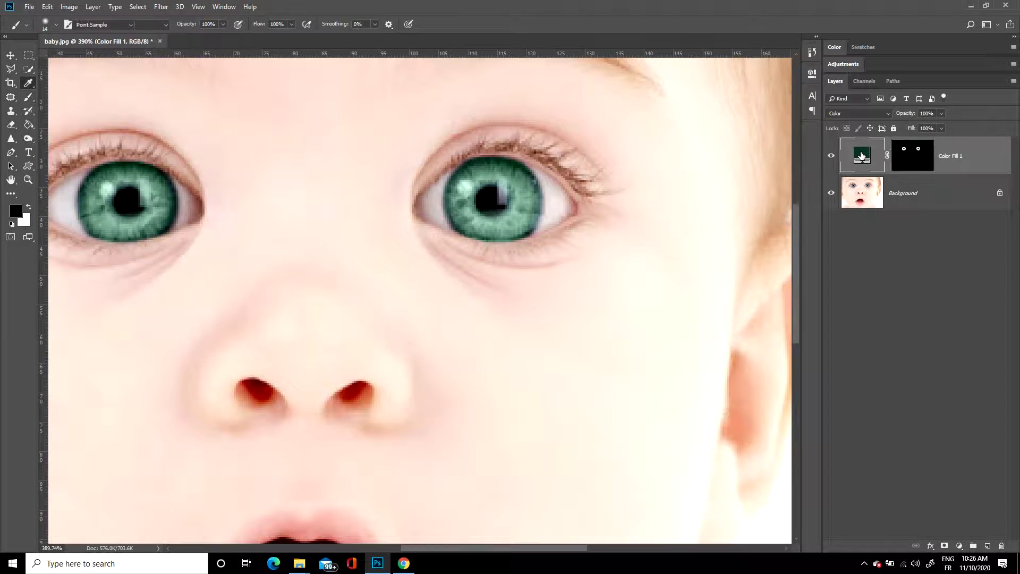
pyautogui.moveTo(514, 151); pyautogui.dragTo(626, 147)
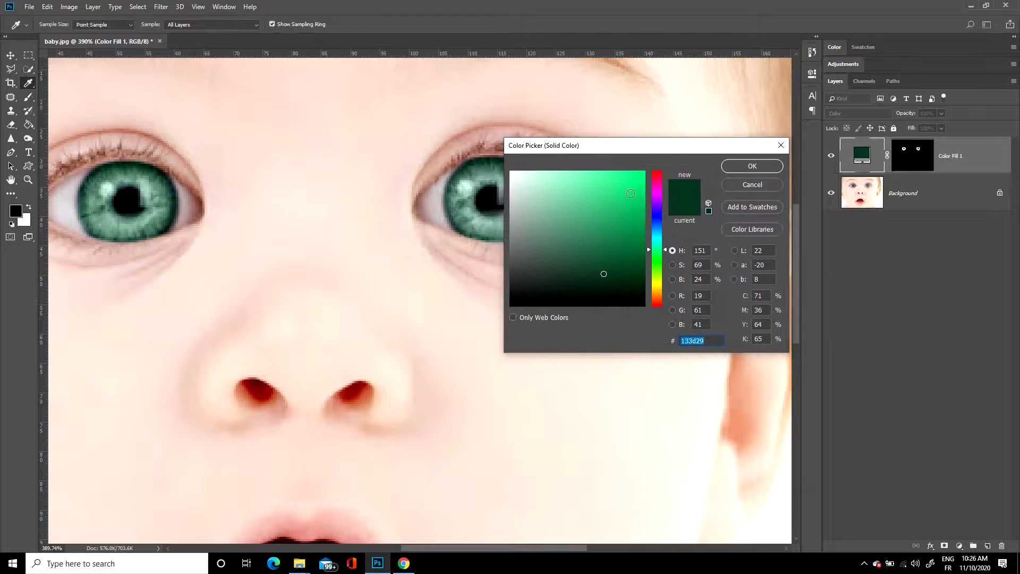
pyautogui.moveTo(656, 223); pyautogui.dragTo(656, 217)
pyautogui.moveTo(603, 273)
pyautogui.mouseDown()
pyautogui.moveTo(515, 277)
pyautogui.moveTo(511, 247)
pyautogui.mouseUp()
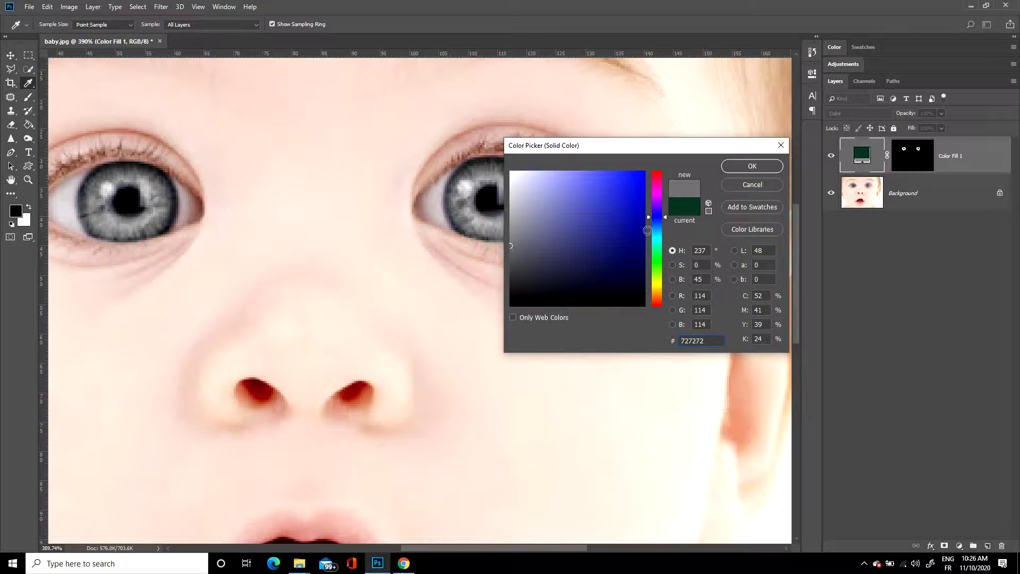
pyautogui.moveTo(664, 218); pyautogui.dragTo(667, 276)
pyautogui.moveTo(581, 216); pyautogui.dragTo(536, 201)
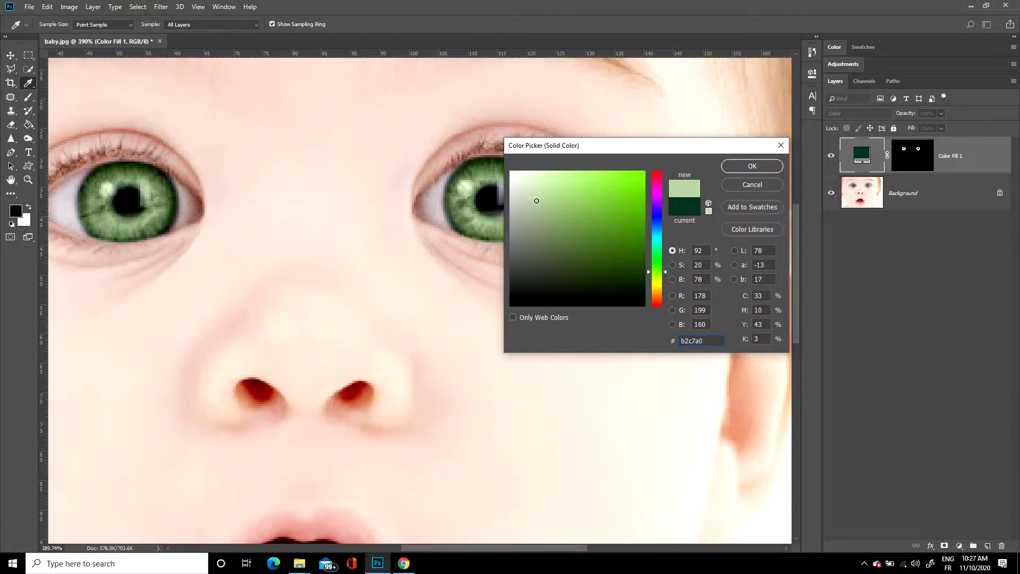
pyautogui.click(741, 163)
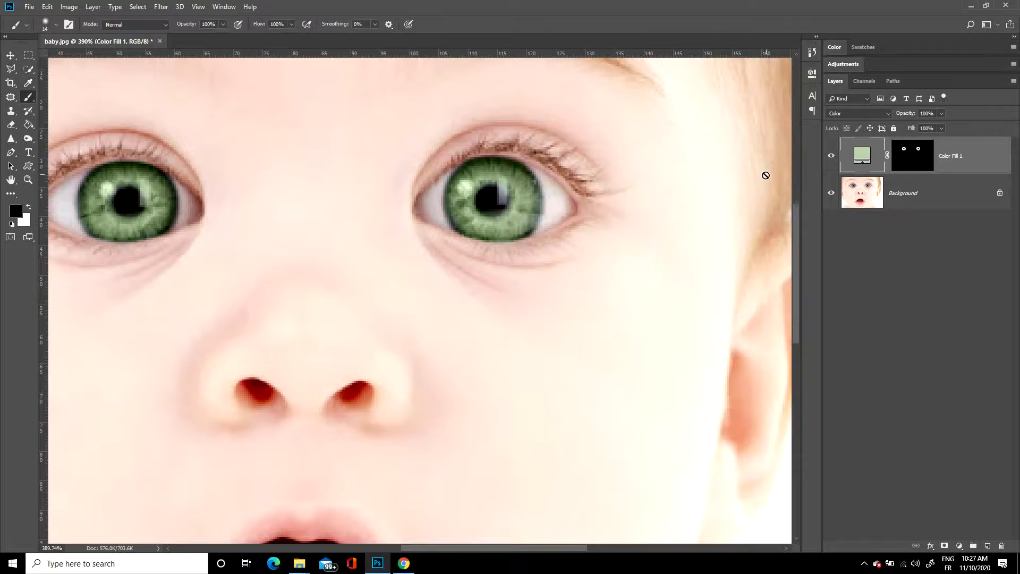
# Step: Reduce Color Fill 1's opacity to 54% and zoom back out to 200%
pyautogui.click(941, 114)
pyautogui.moveTo(923, 129); pyautogui.dragTo(911, 130)
pyautogui.hotkey('ctrl', '-')
pyautogui.hotkey('ctrl', '-')
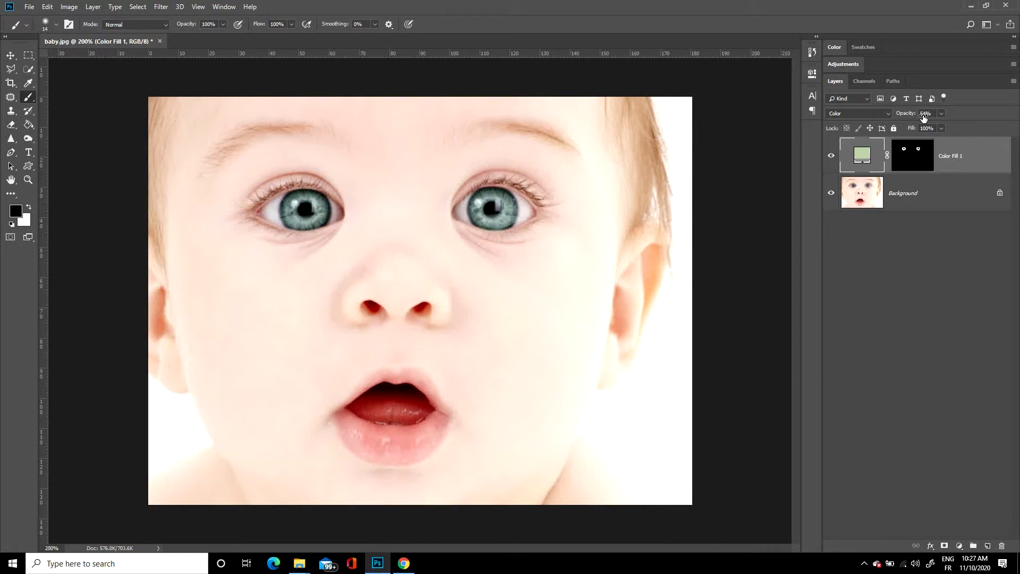